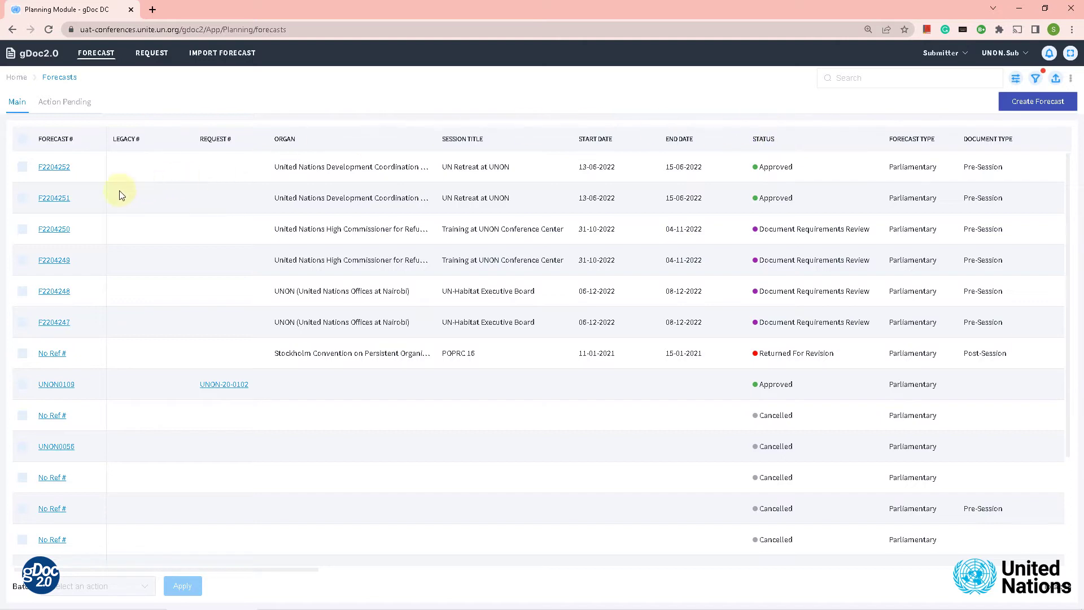
Step: Create a parliamentary document request from the approved forecast F2204252
click(57, 172)
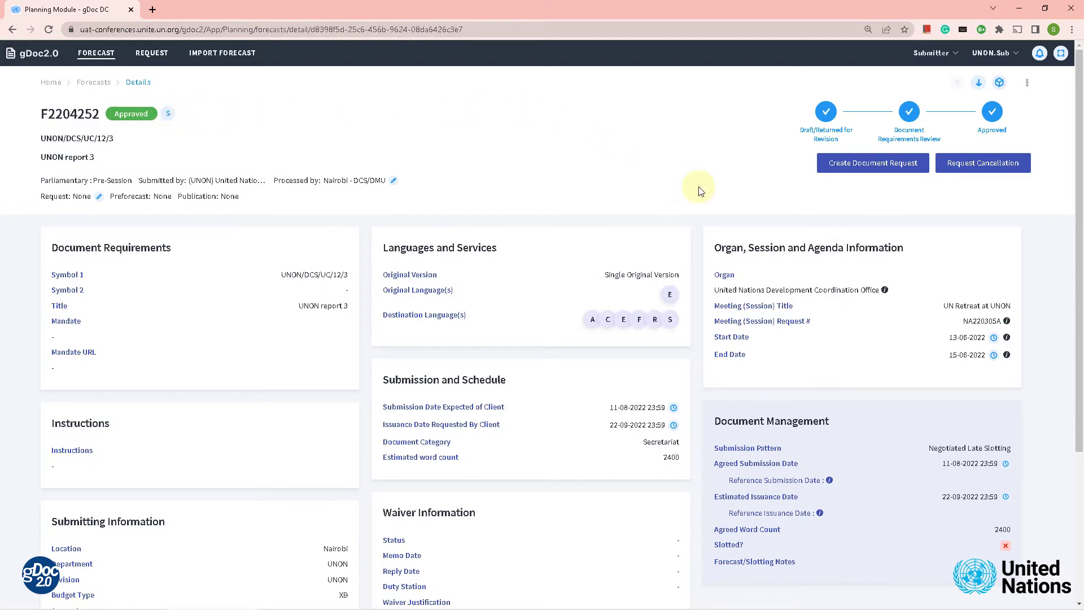
click(851, 168)
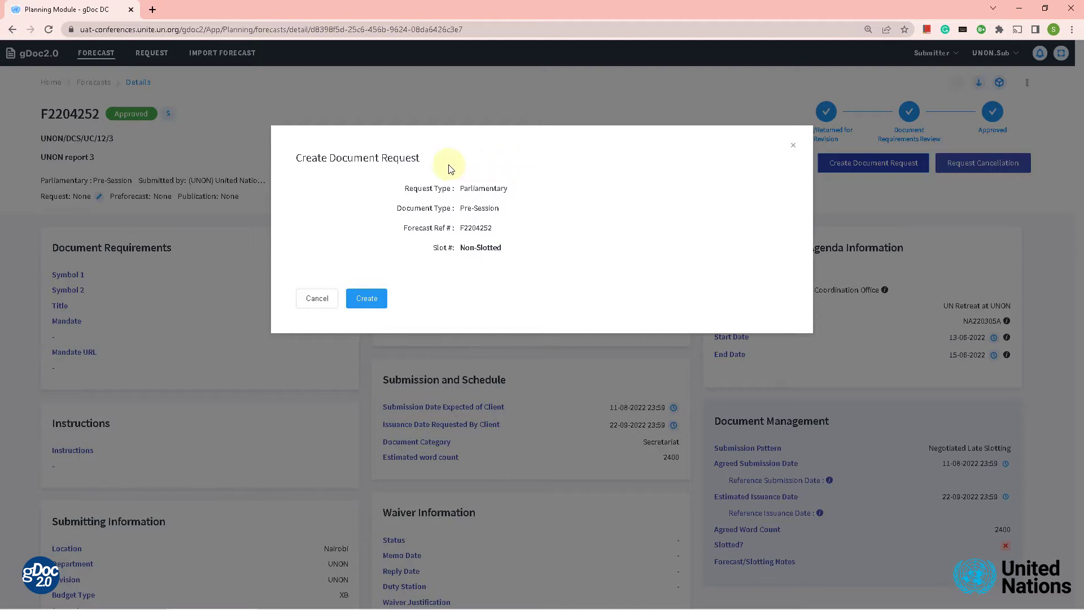
click(372, 301)
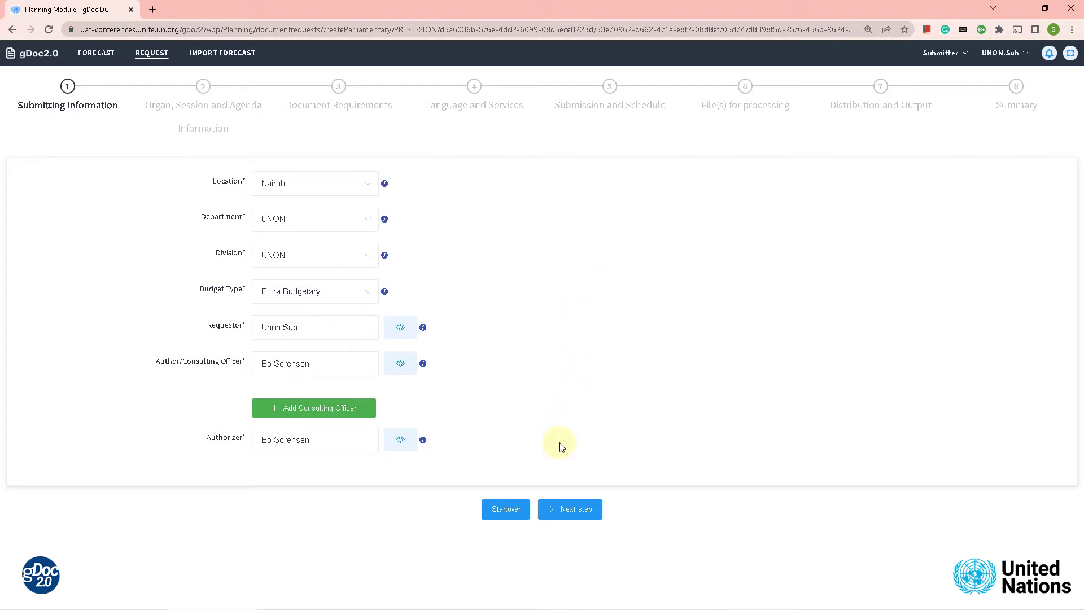
Step: Accept the prefilled Submitting Information and Organ, Session and Agenda steps to reach Document Requirements
click(577, 514)
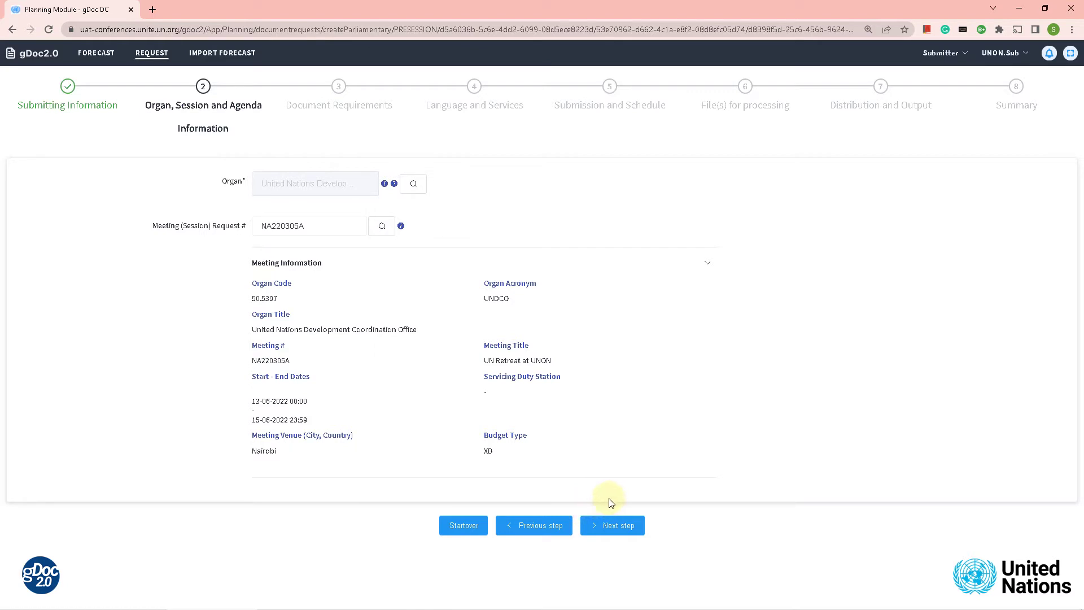
click(619, 528)
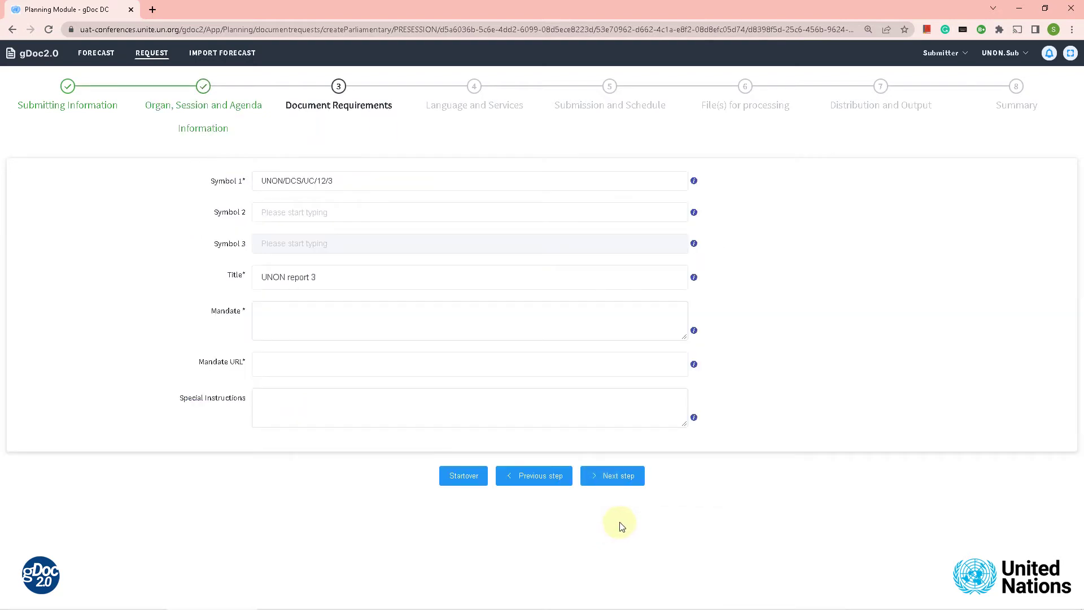
Step: Enter 'XB doc' as Mandate and Mandate URL, then pass the language step keeping English original
click(276, 310)
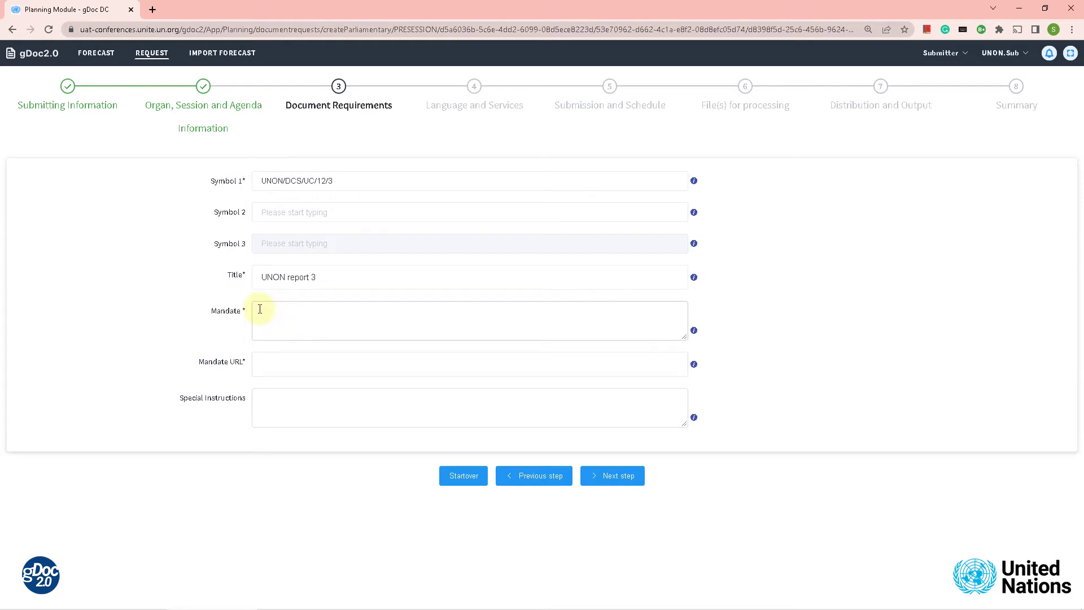
click(260, 310)
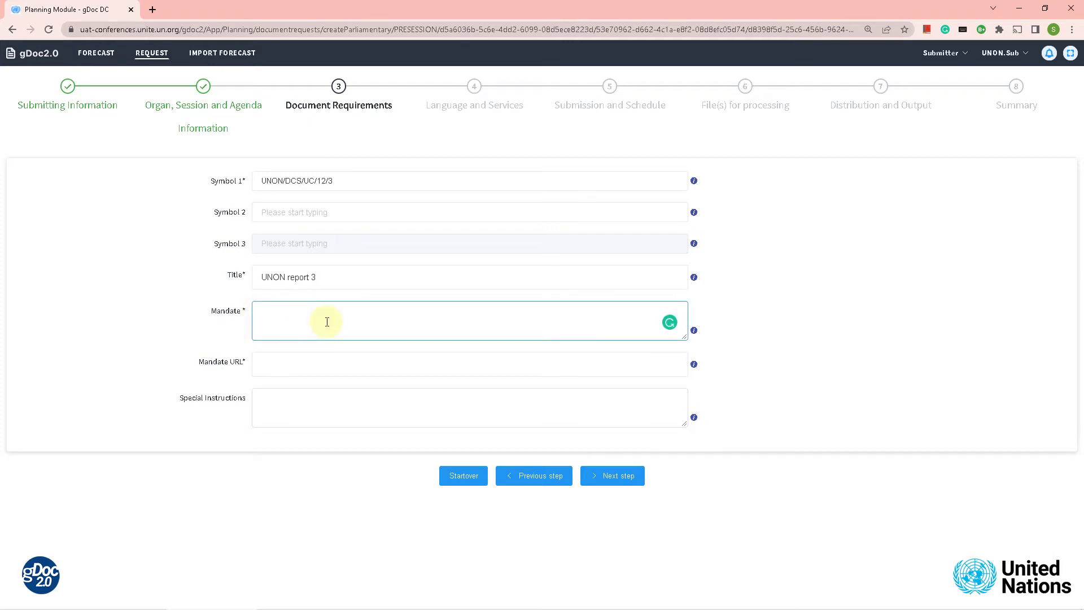
text(xB  doc)
click(269, 365)
text(XB)
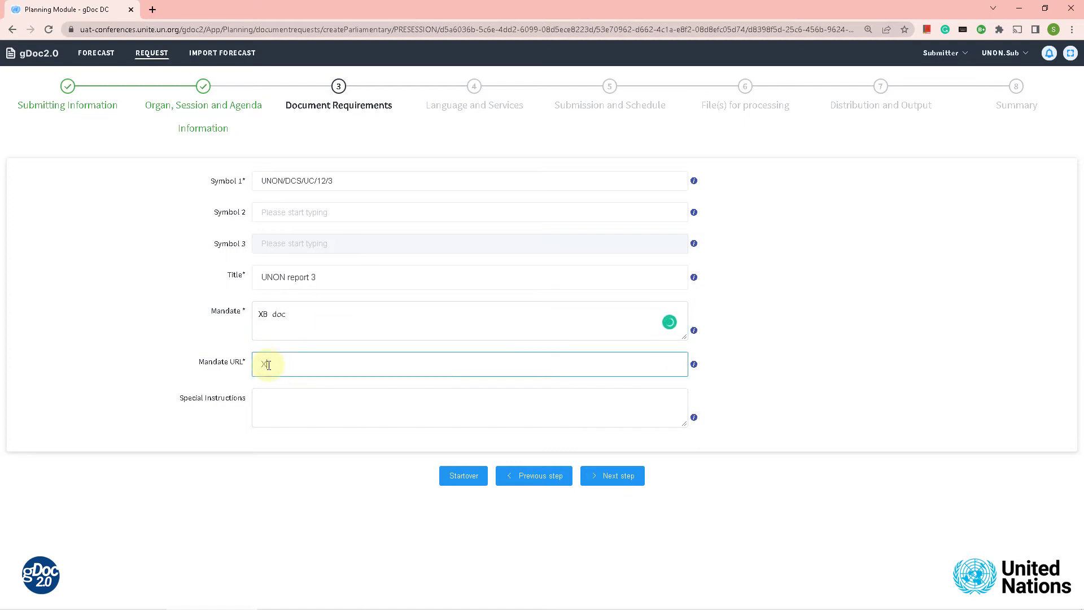
text( doc)
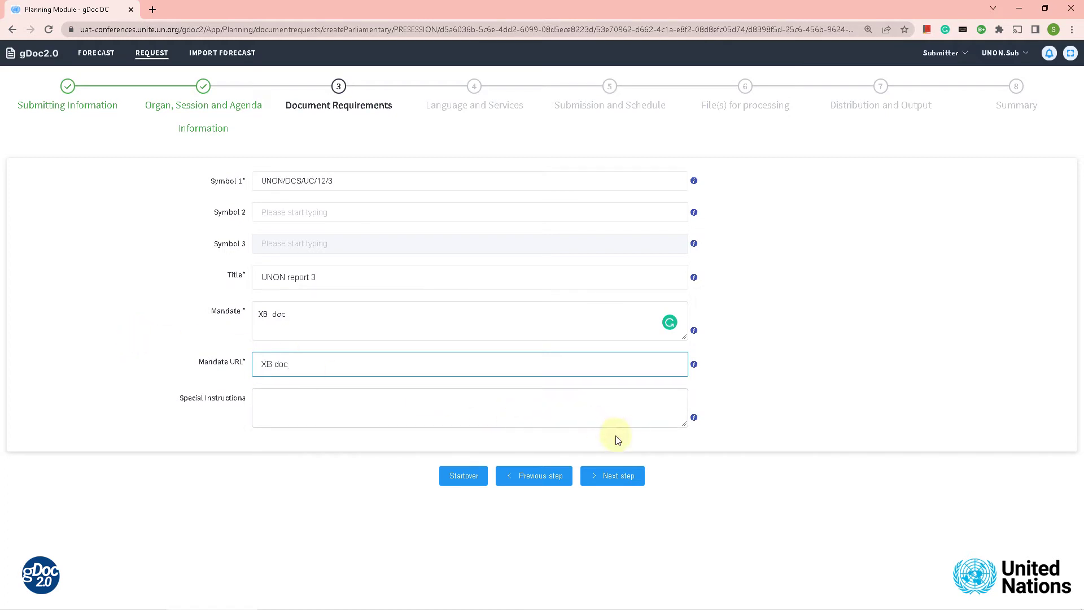
click(633, 478)
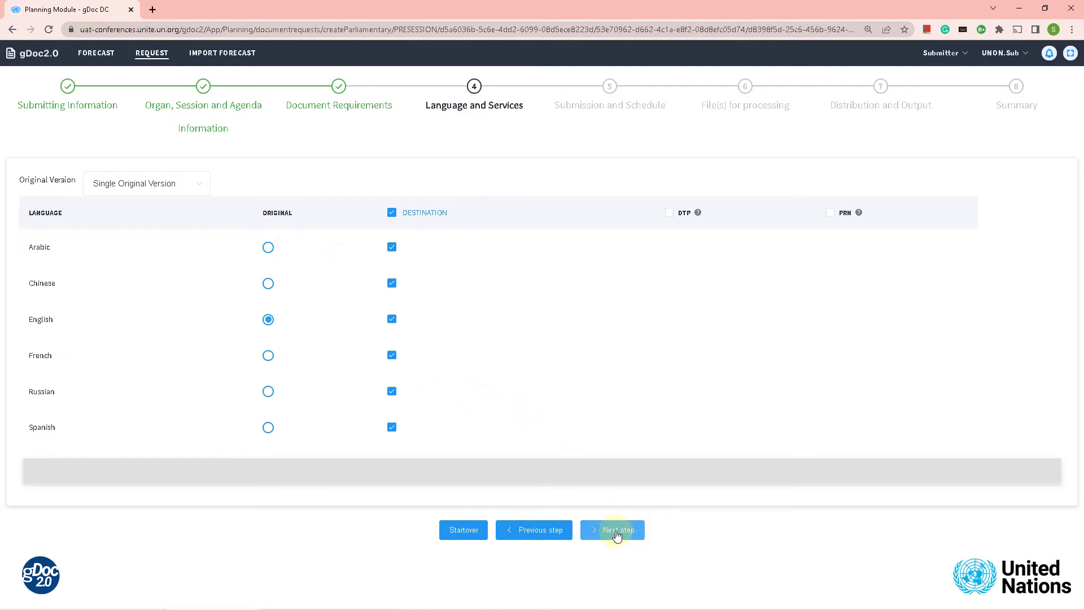
click(618, 535)
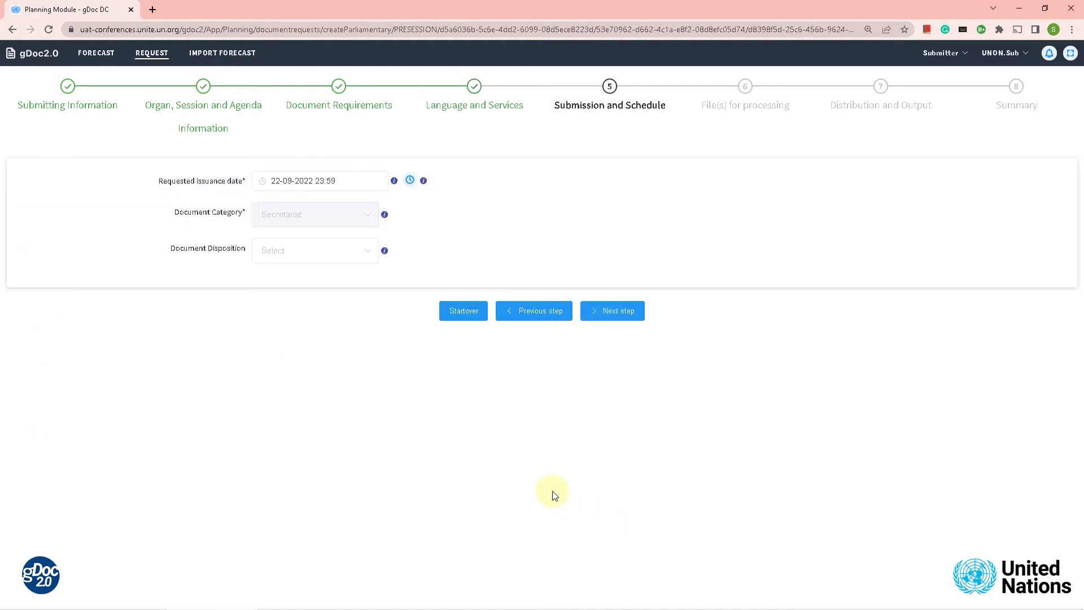
Step: Set Document Disposition to Standard Document and continue to File(s) for processing
click(353, 251)
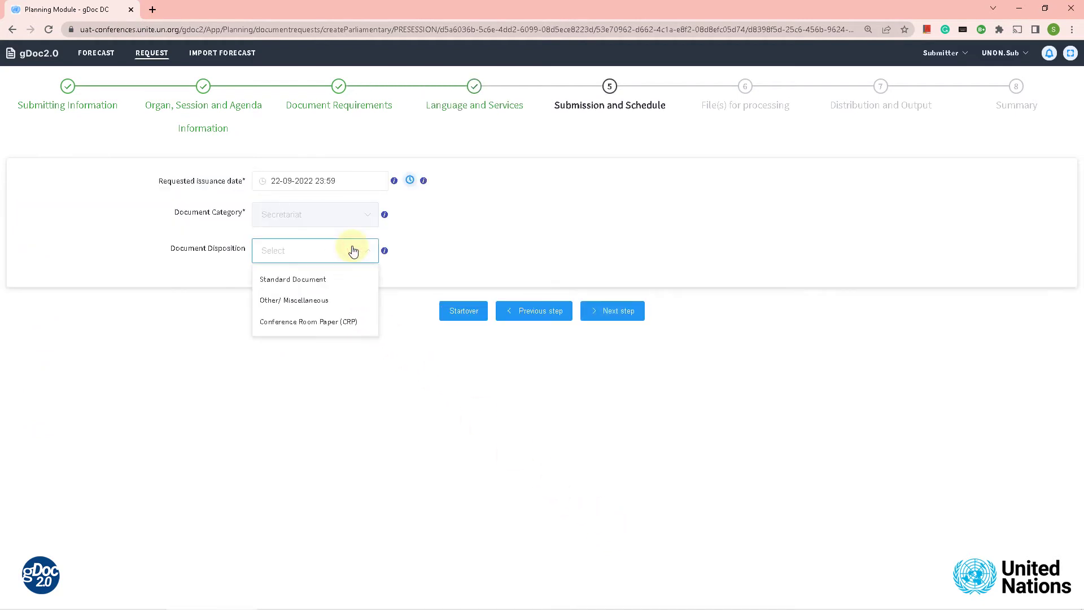
click(307, 284)
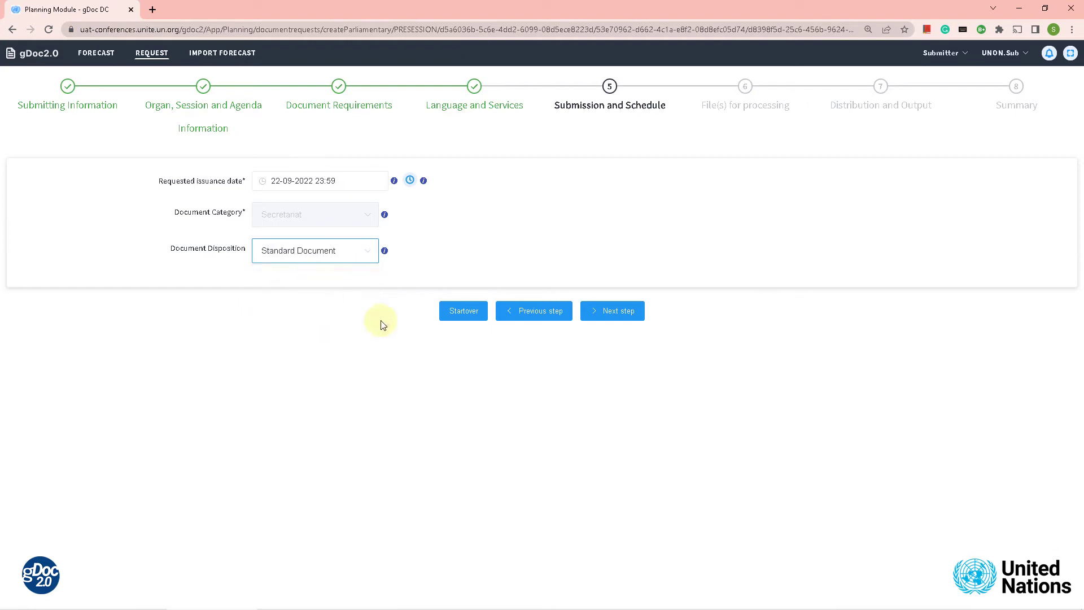
click(612, 313)
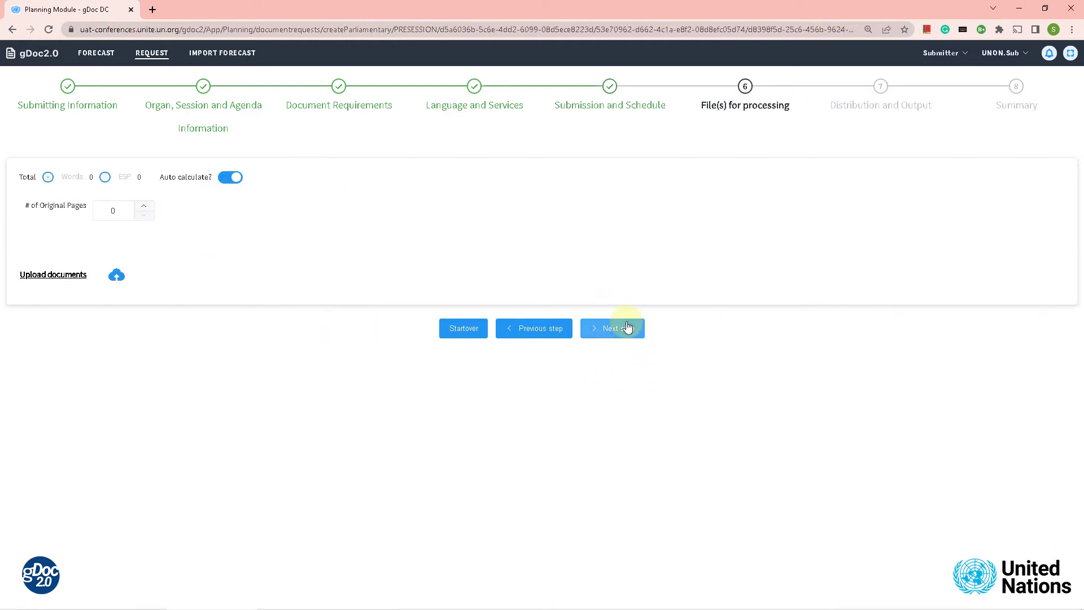
click(625, 312)
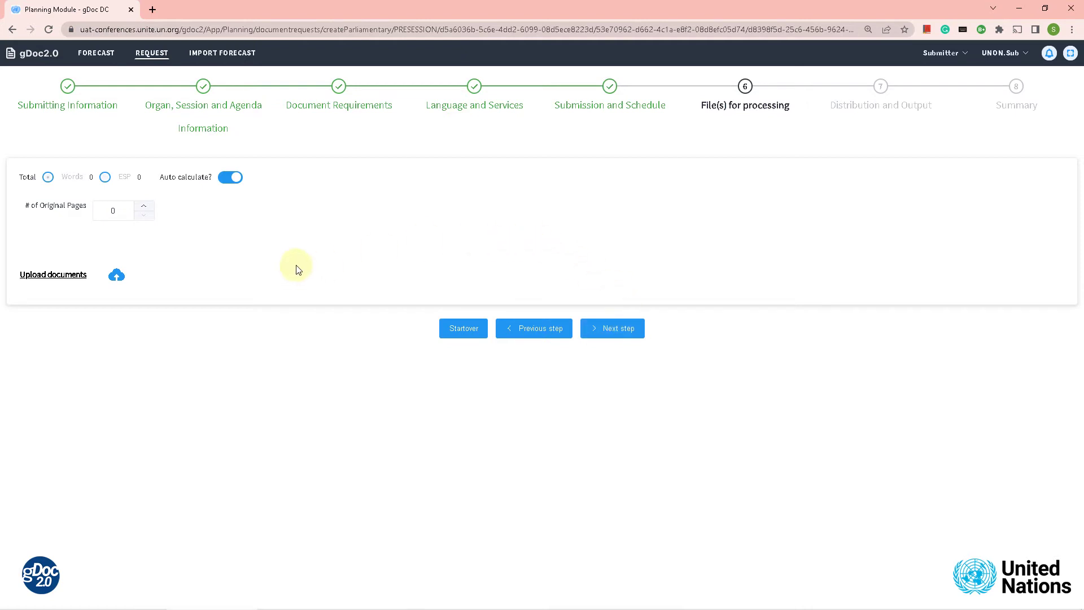
click(117, 278)
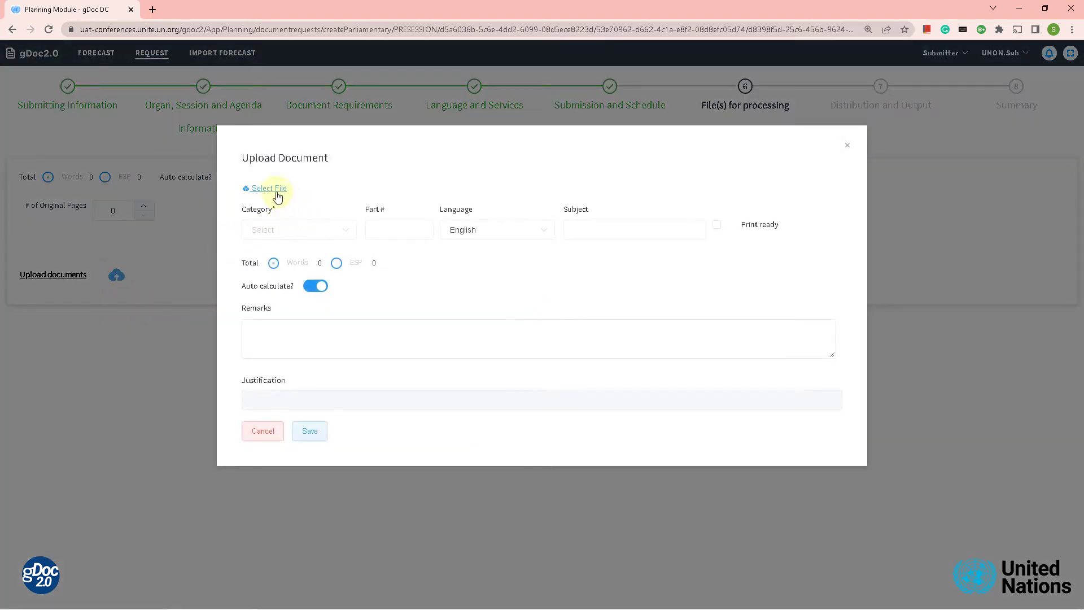
Step: Select the TEST UNON Provisional Agenda file from the Desktop for upload
click(279, 190)
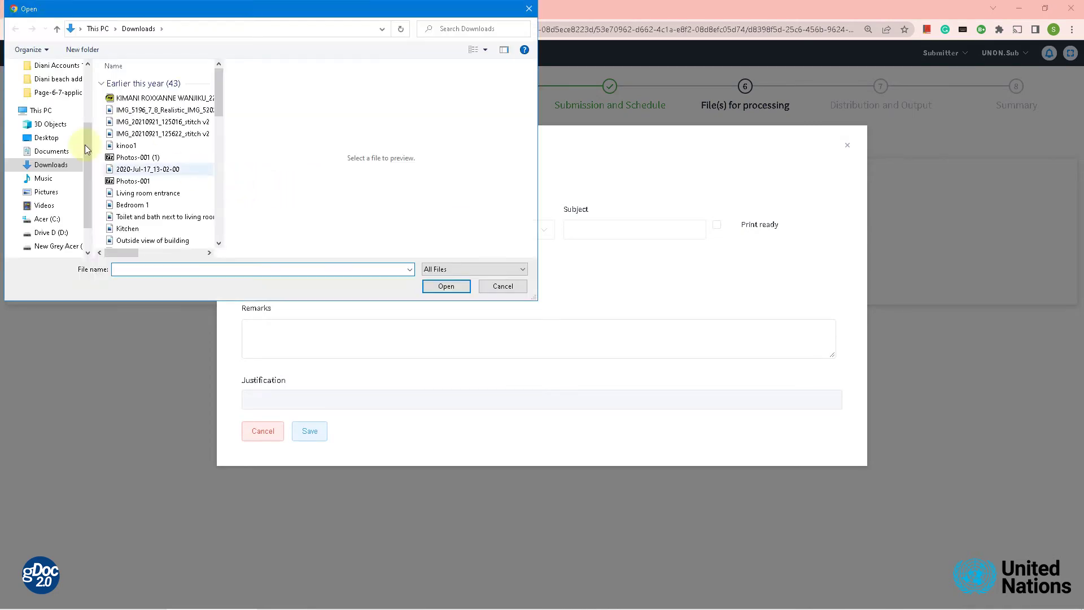
click(38, 140)
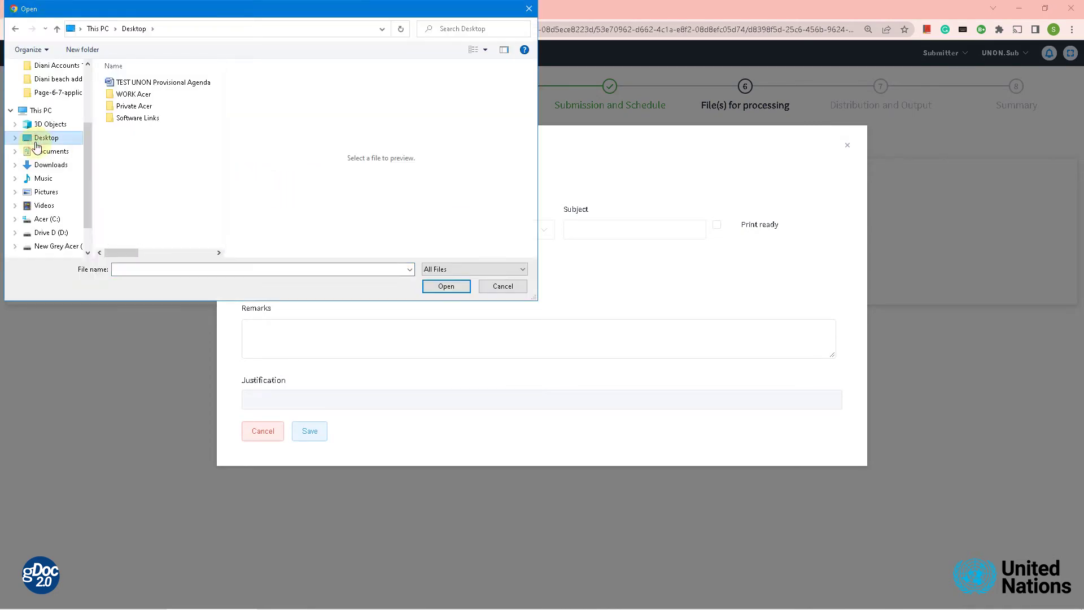
click(139, 82)
click(446, 286)
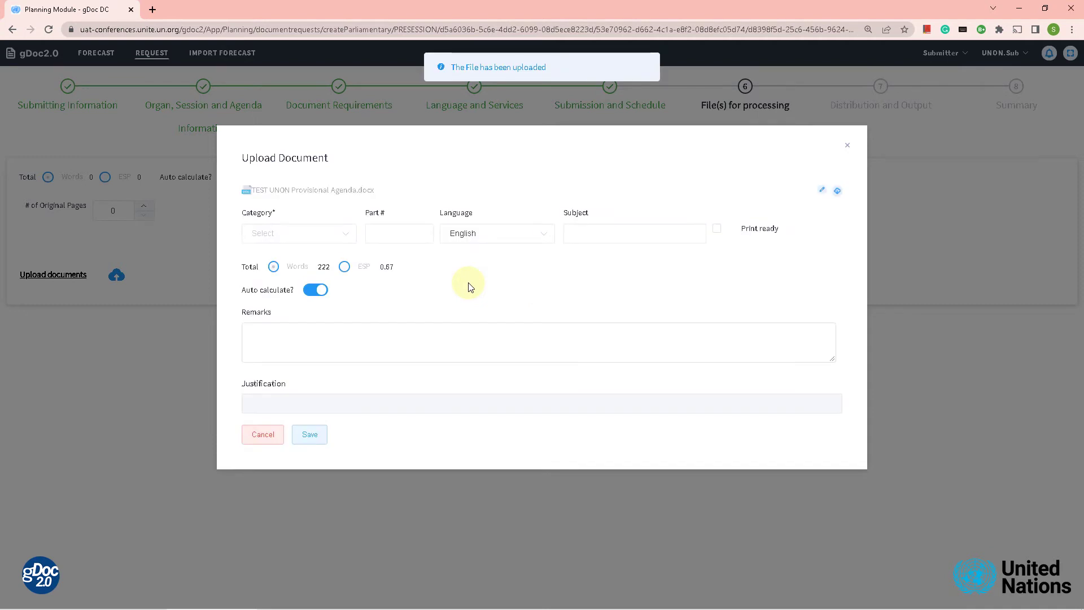
Step: Set the file category to Original Submission and save the uploaded document
click(346, 238)
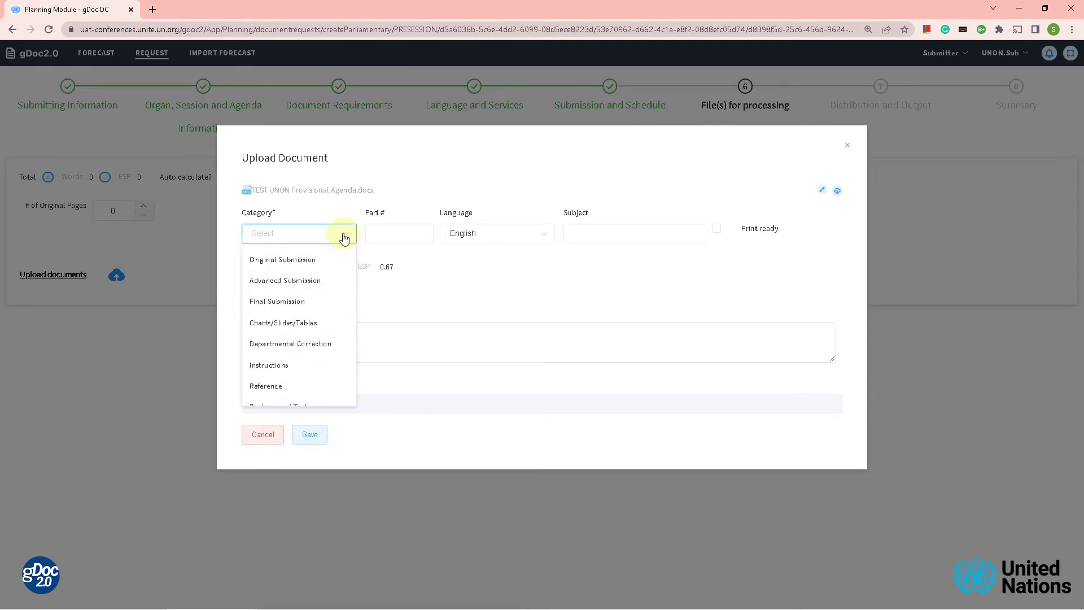
click(305, 261)
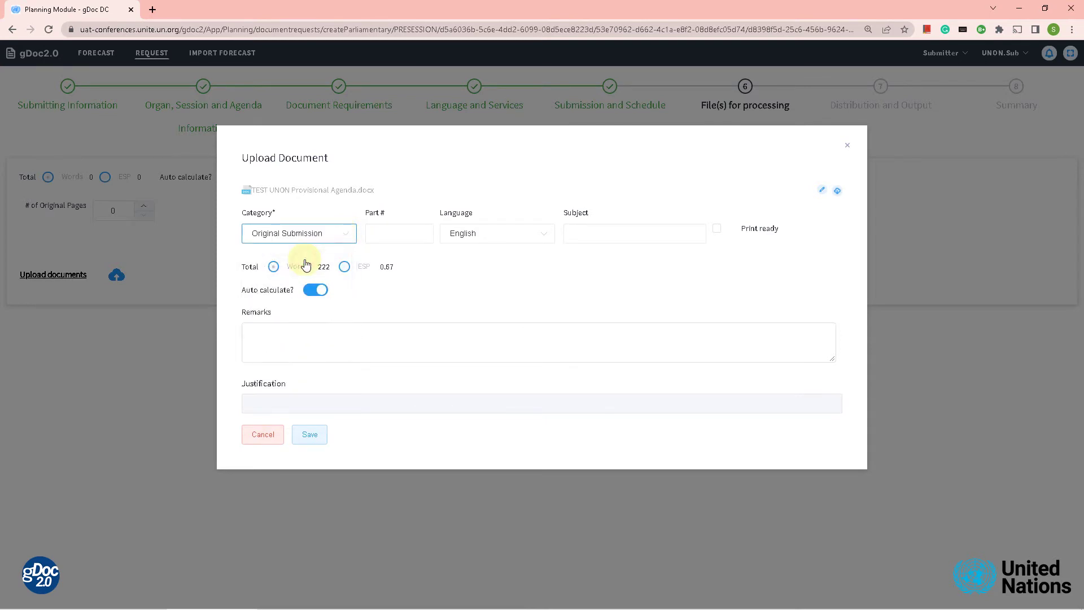
click(310, 436)
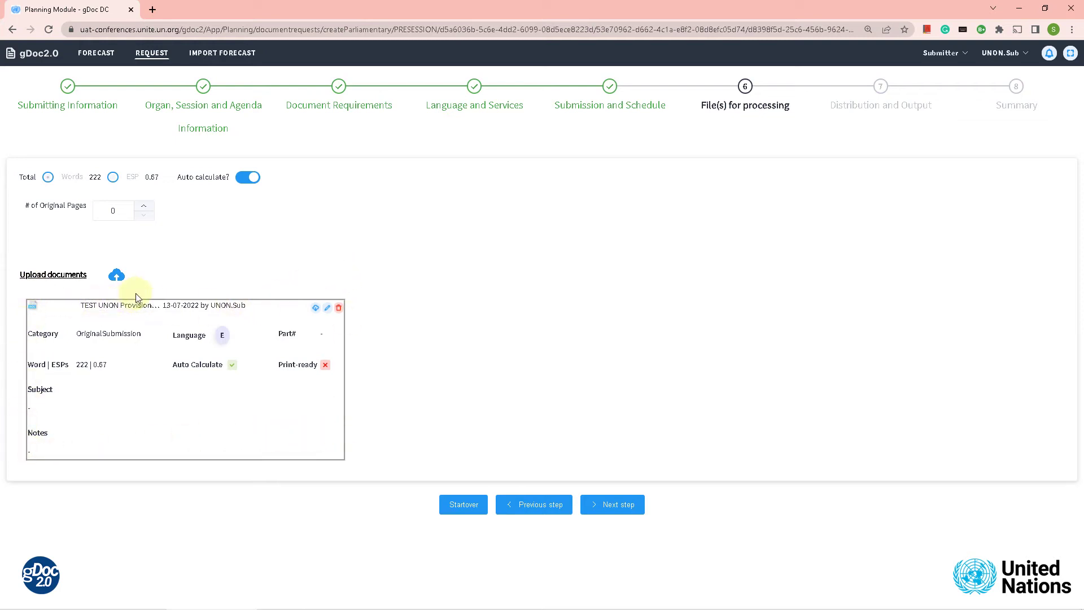
click(142, 207)
Step: Set Distribution to General and Output to Full Production, then continue to the Summary
click(600, 505)
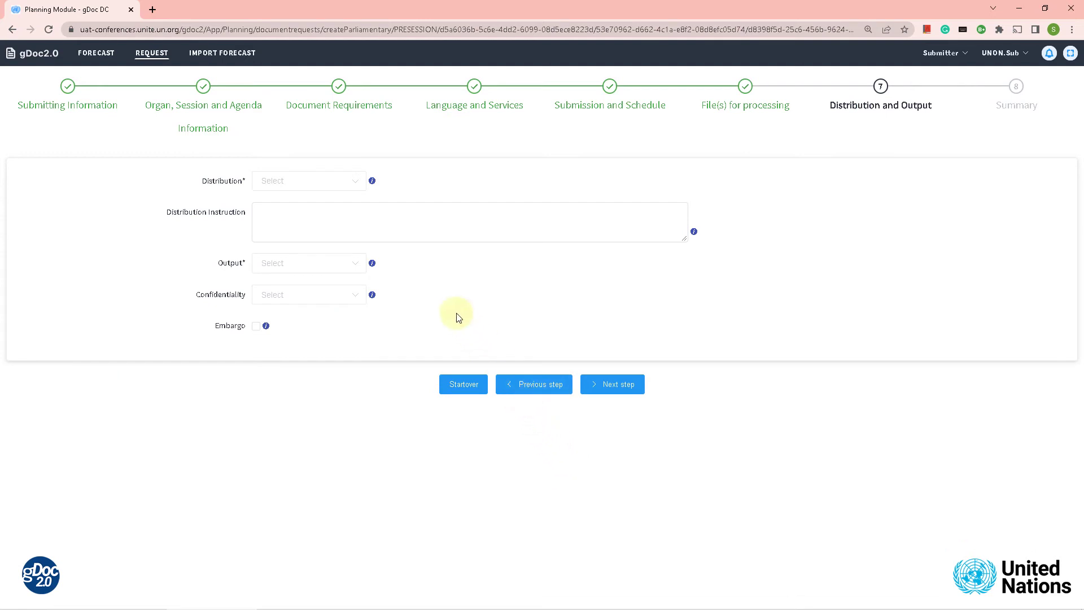
click(358, 184)
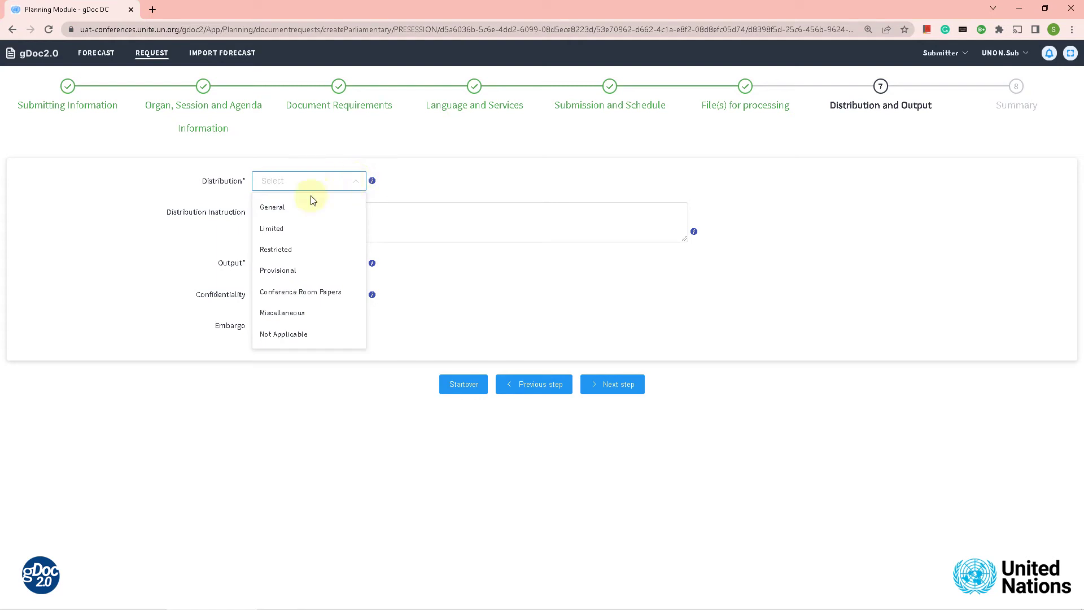
click(281, 209)
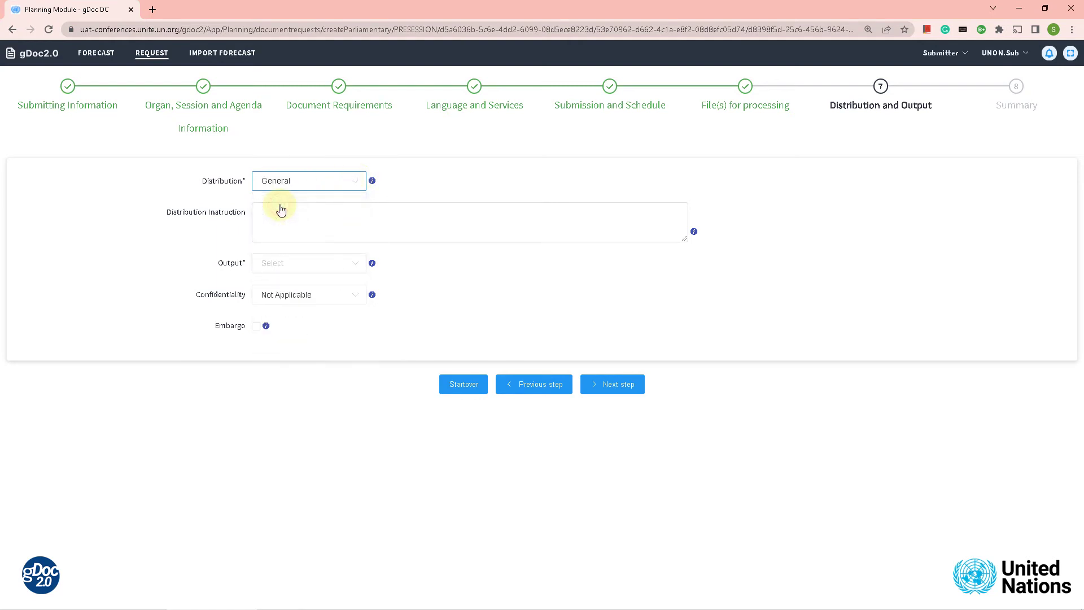
click(296, 266)
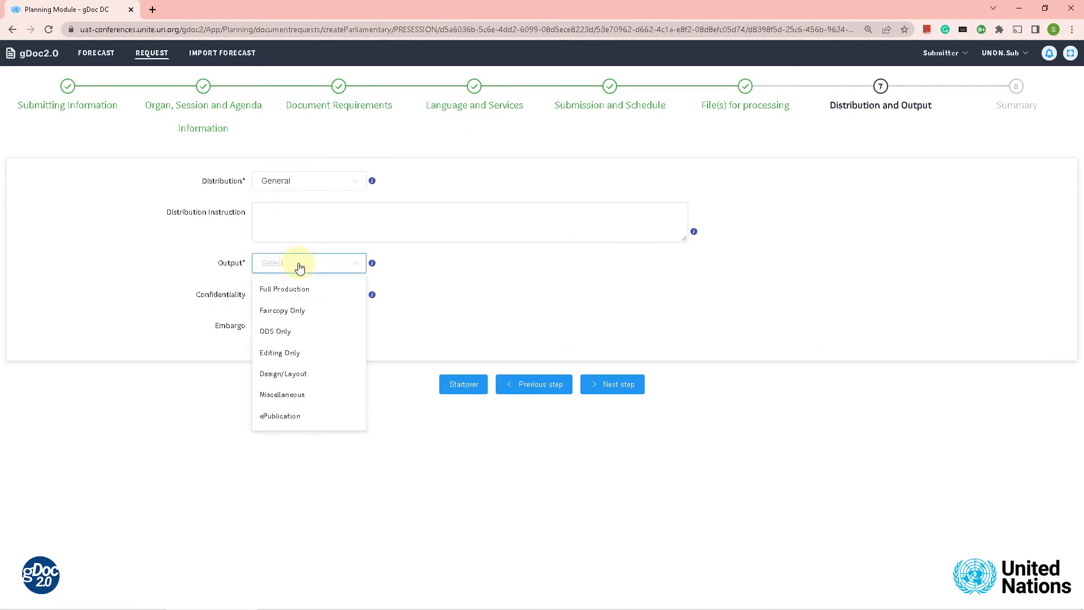
click(289, 290)
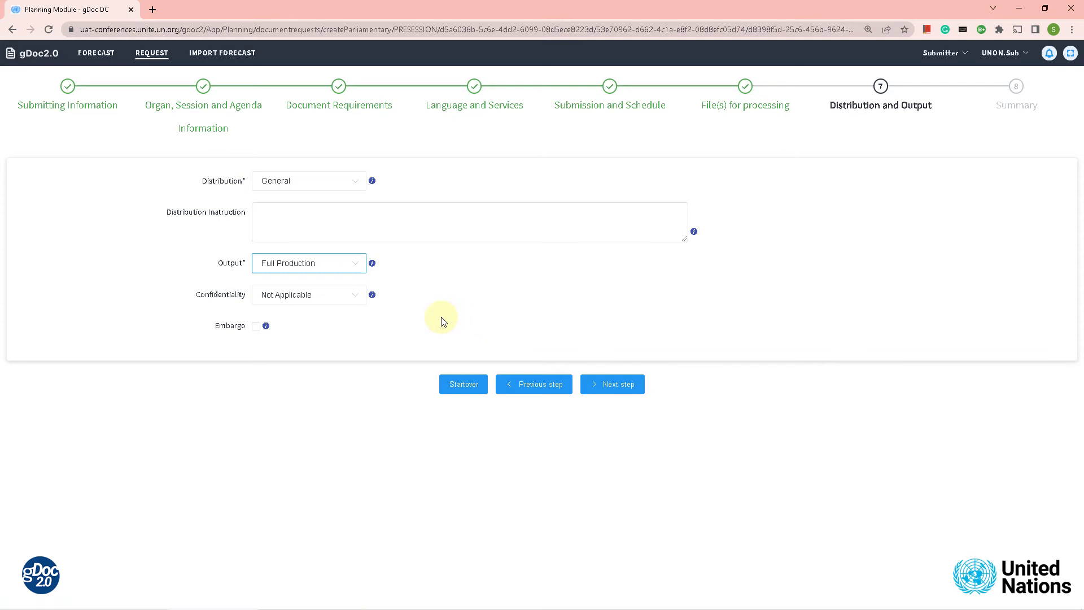
click(619, 390)
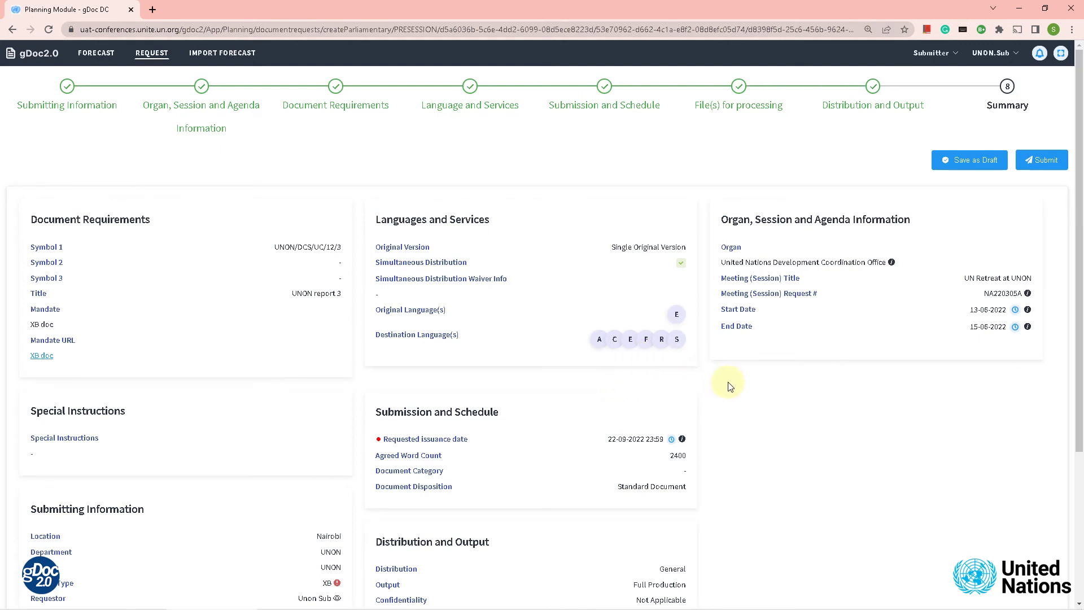
scroll(729, 386, down, 2)
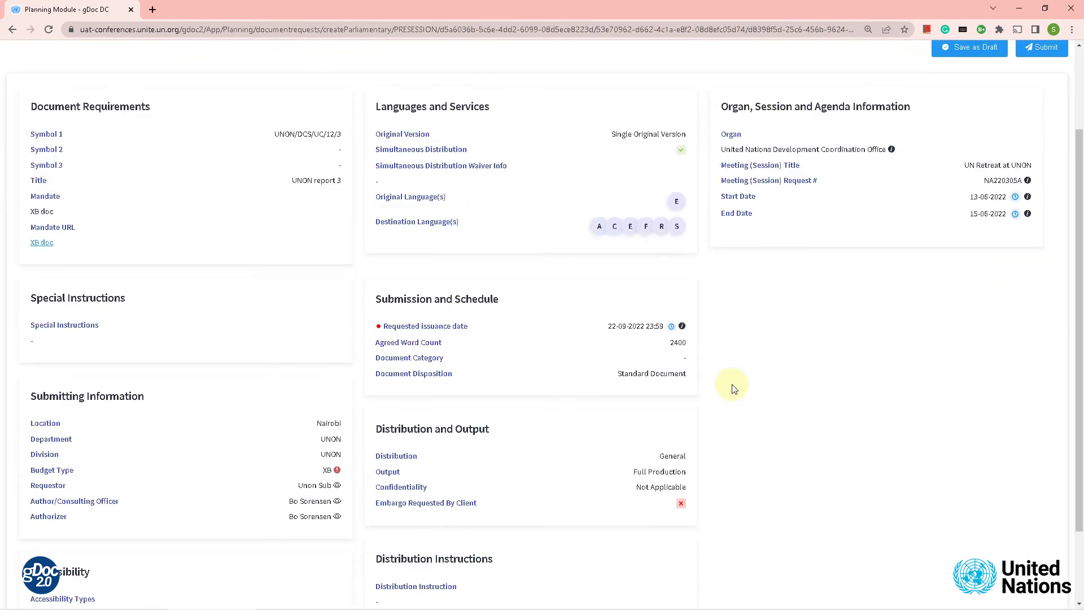
scroll(733, 388, down, 2)
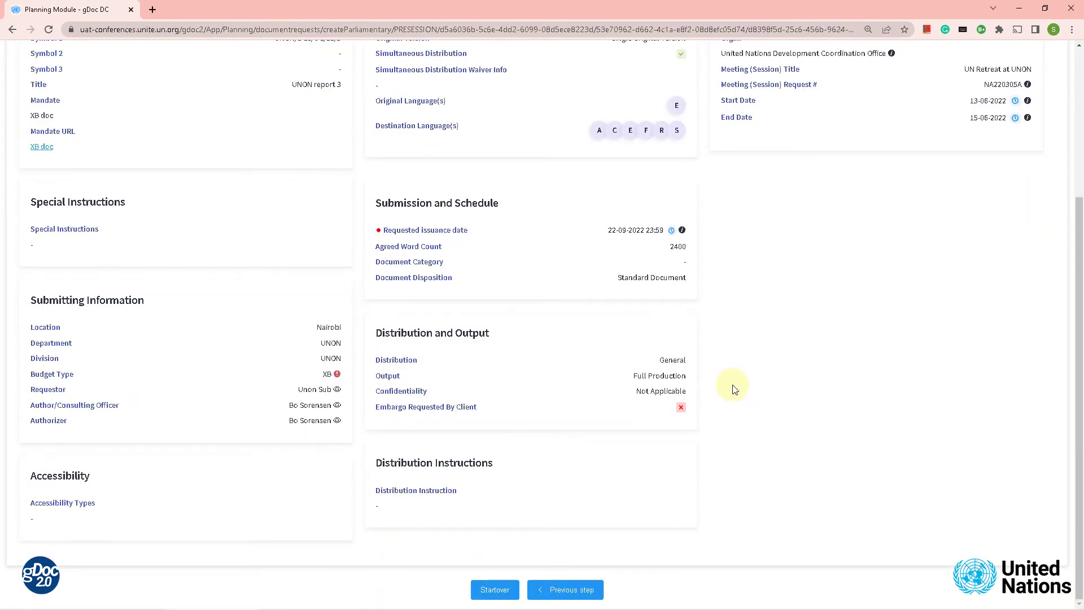
scroll(732, 389, up, 7)
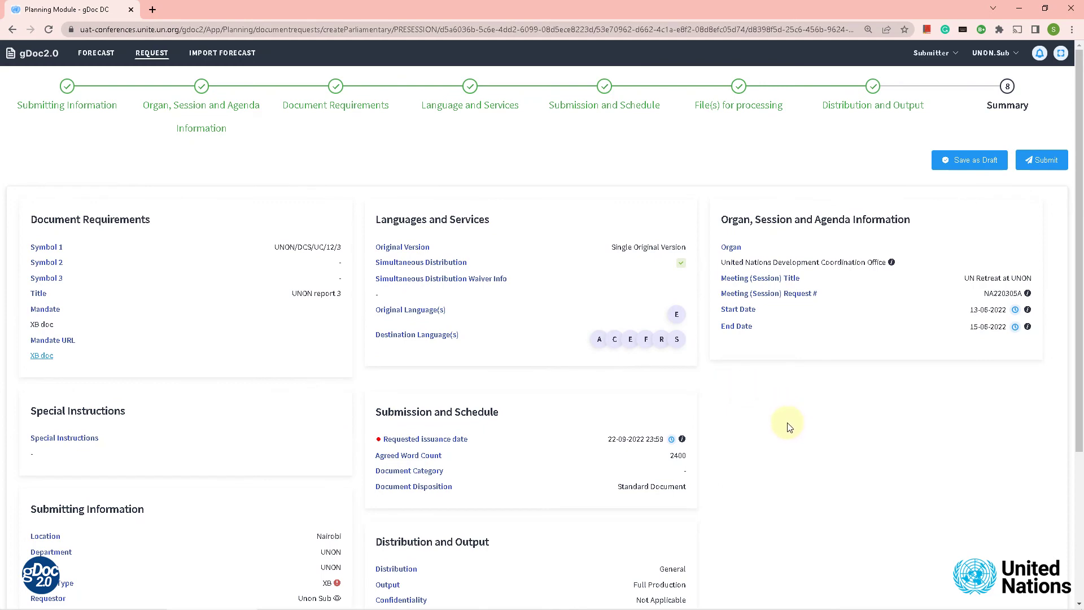
scroll(737, 426, down, 4)
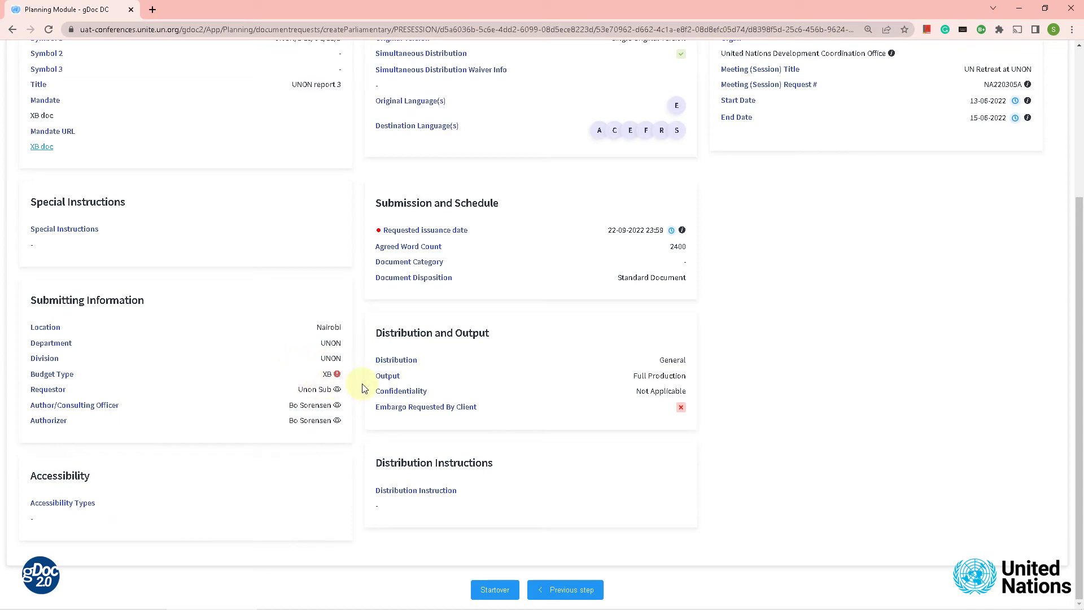
scroll(870, 447, up, 4)
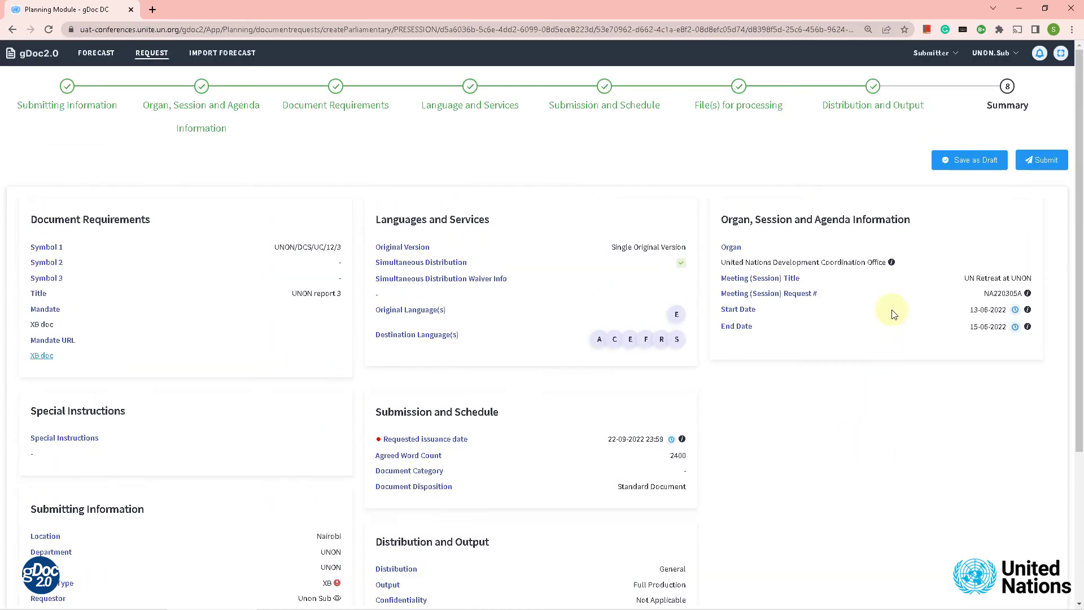
Step: Save request R2210328 as a draft and start adding funding on its Finance tab
click(972, 161)
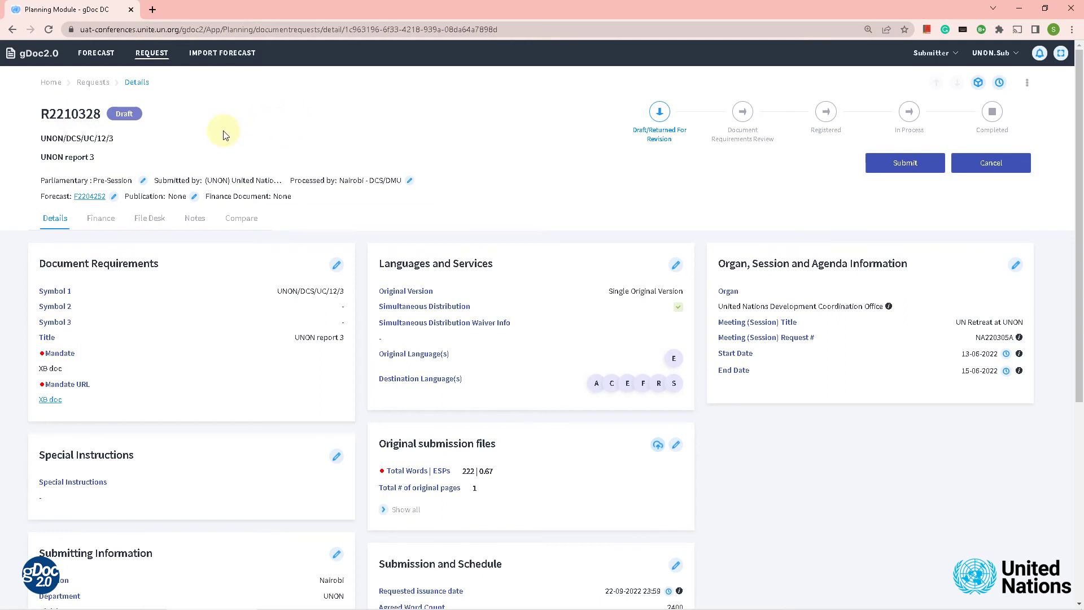
click(108, 226)
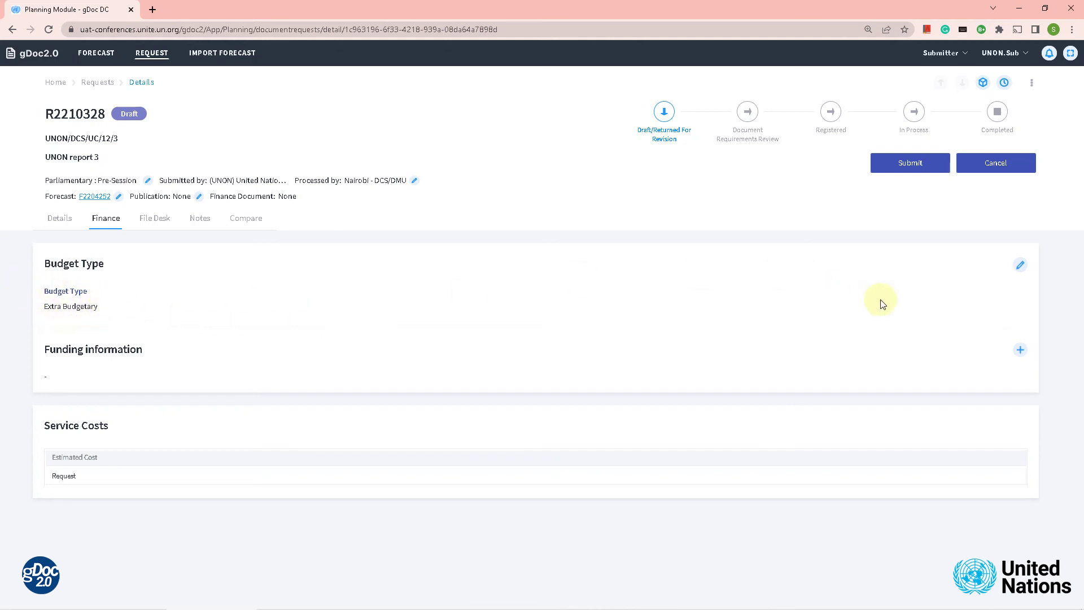
click(1023, 351)
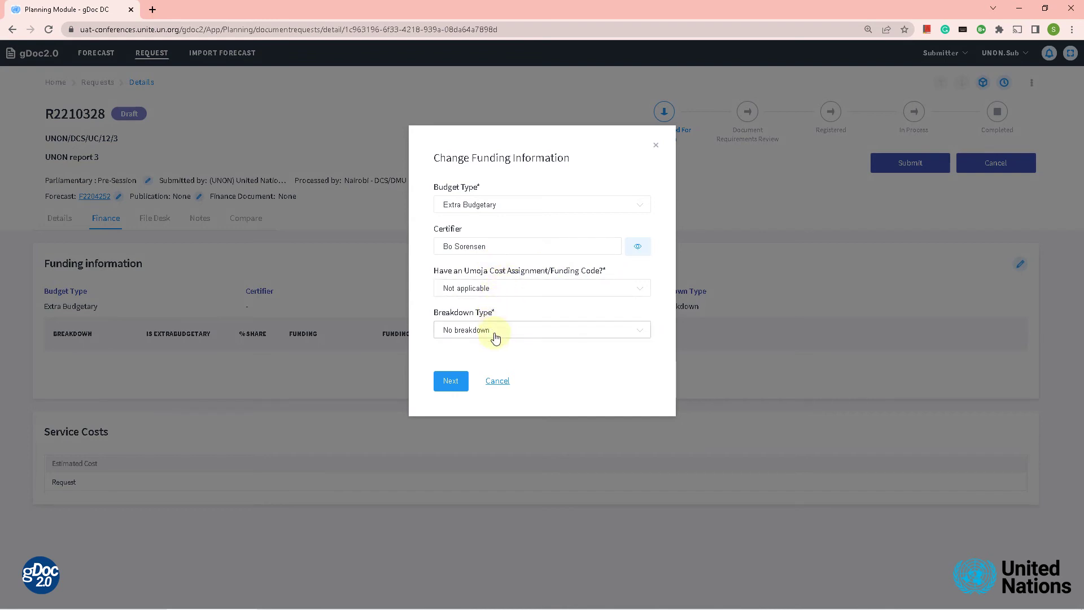
Step: Choose WBS Element as the funding type and enter the funding number
click(450, 384)
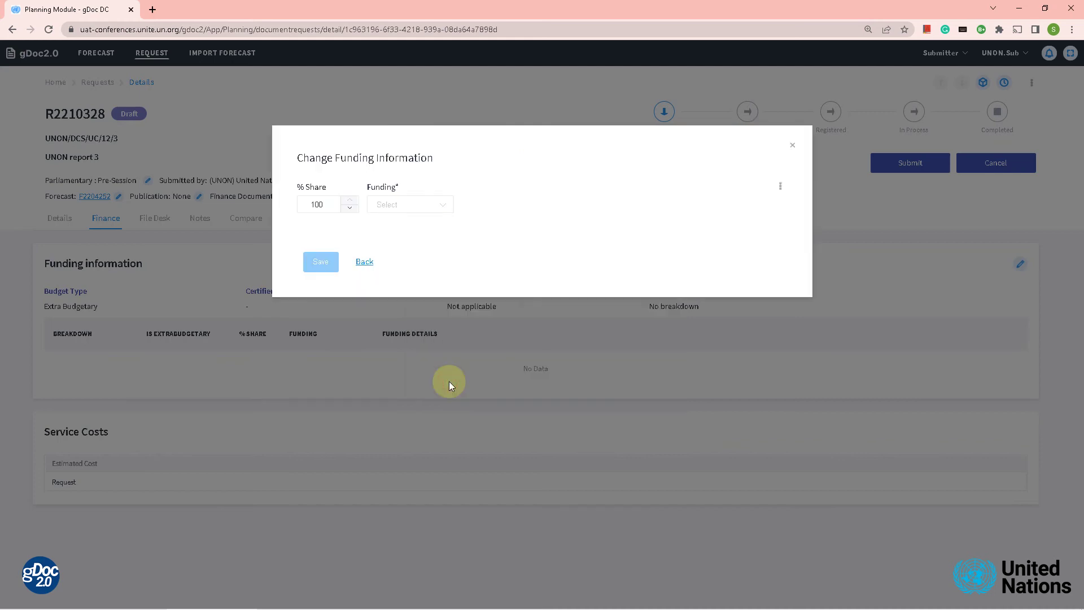
click(383, 208)
click(388, 230)
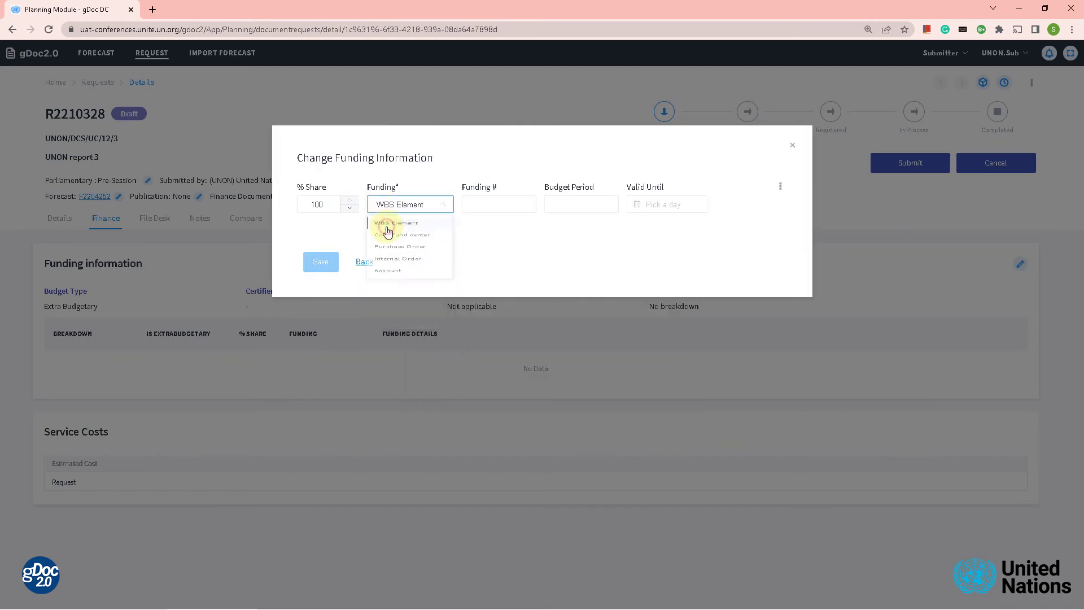
click(476, 202)
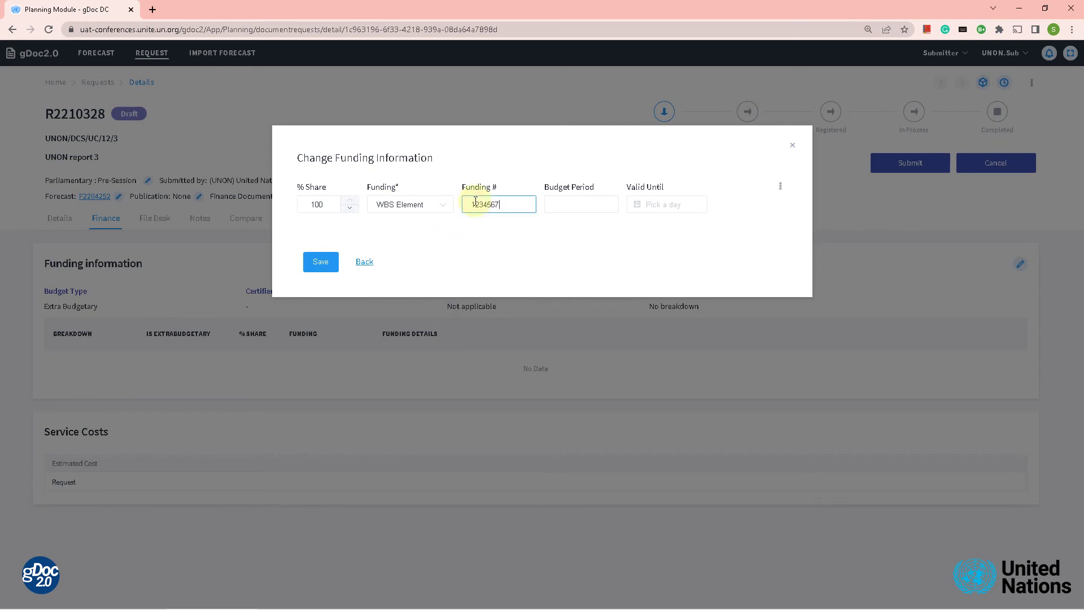
text(1234567890)
Step: Set budget period 12/12/2023 and validity until 23-12-2022, save, and return to Details
click(553, 204)
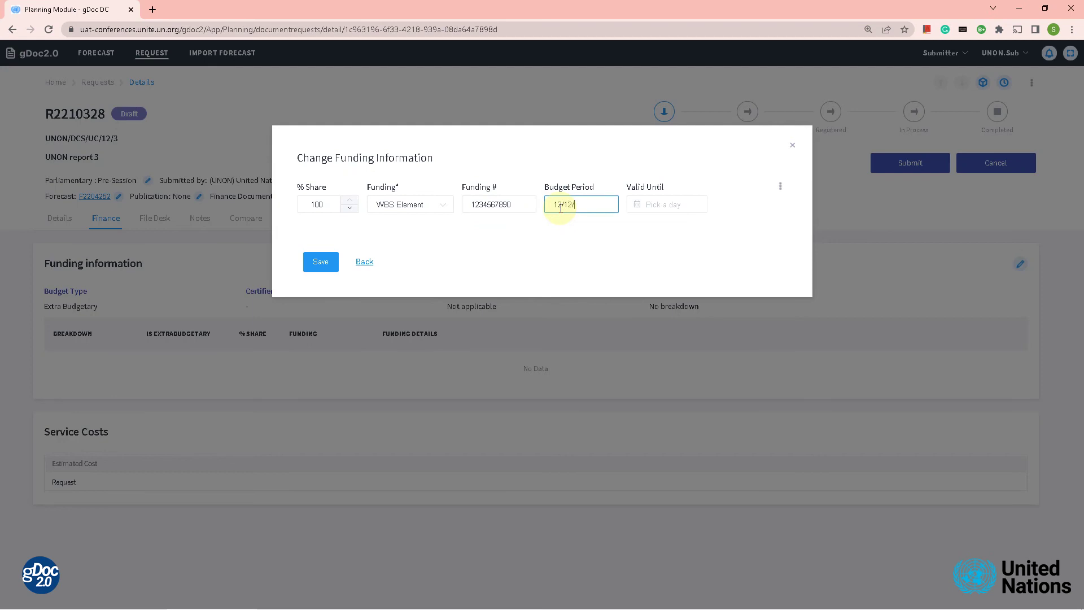
text(12/12/2023)
click(654, 205)
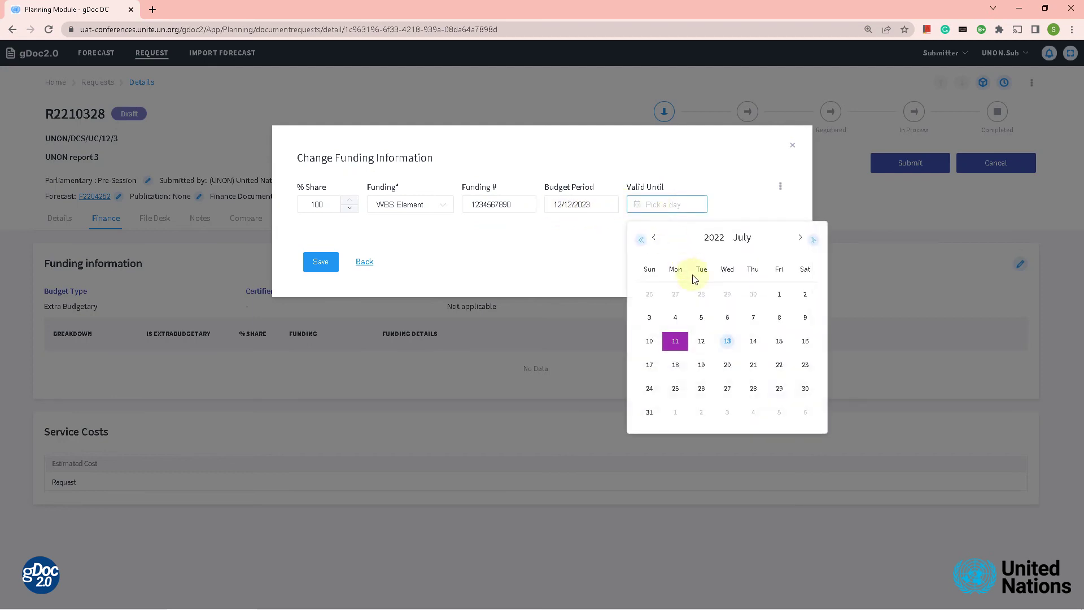
text(23-12-2022)
key(Return)
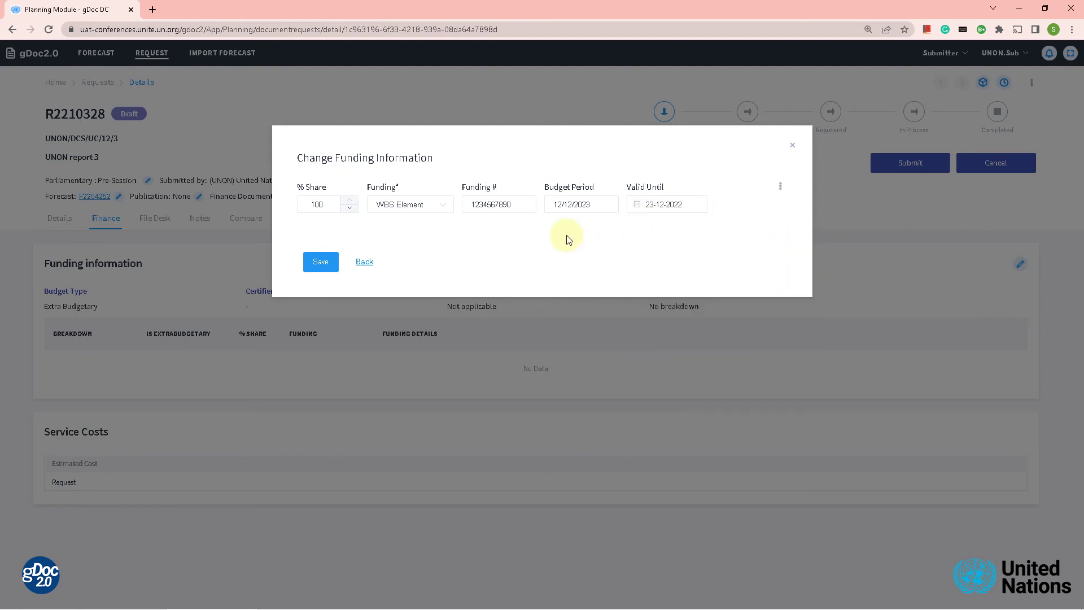
click(320, 264)
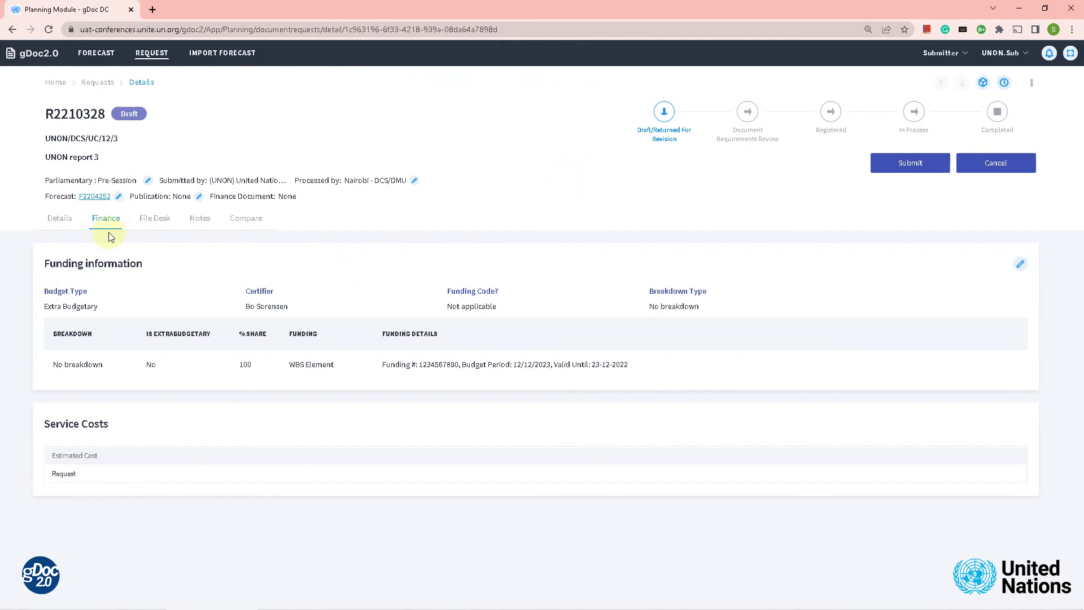
click(61, 224)
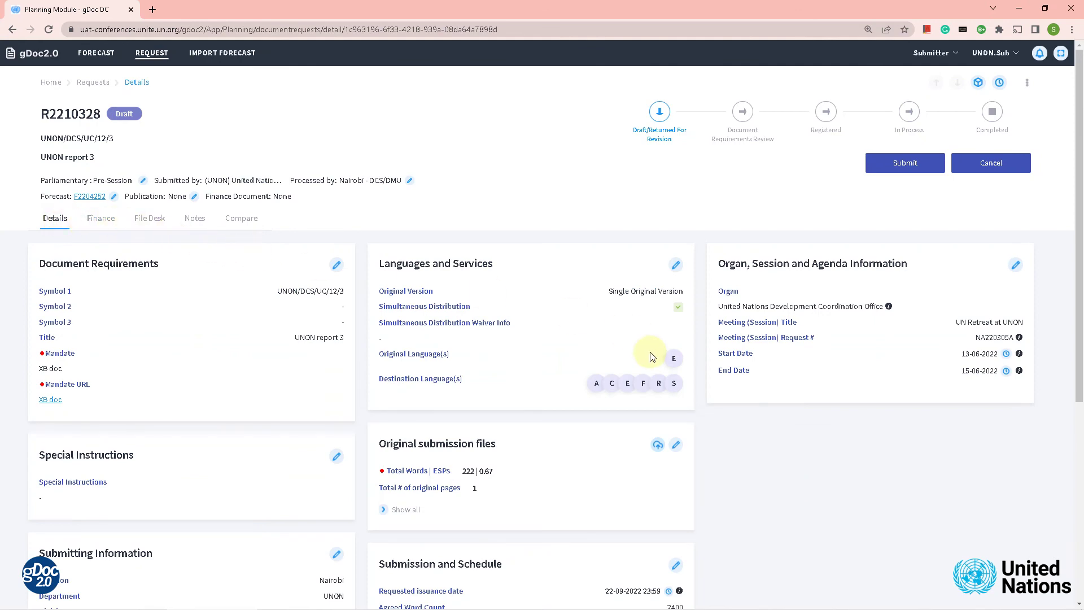
Step: Review the File Desk and Notes tabs, then submit the draft request and confirm
scroll(653, 356, down, 3)
scroll(652, 354, up, 3)
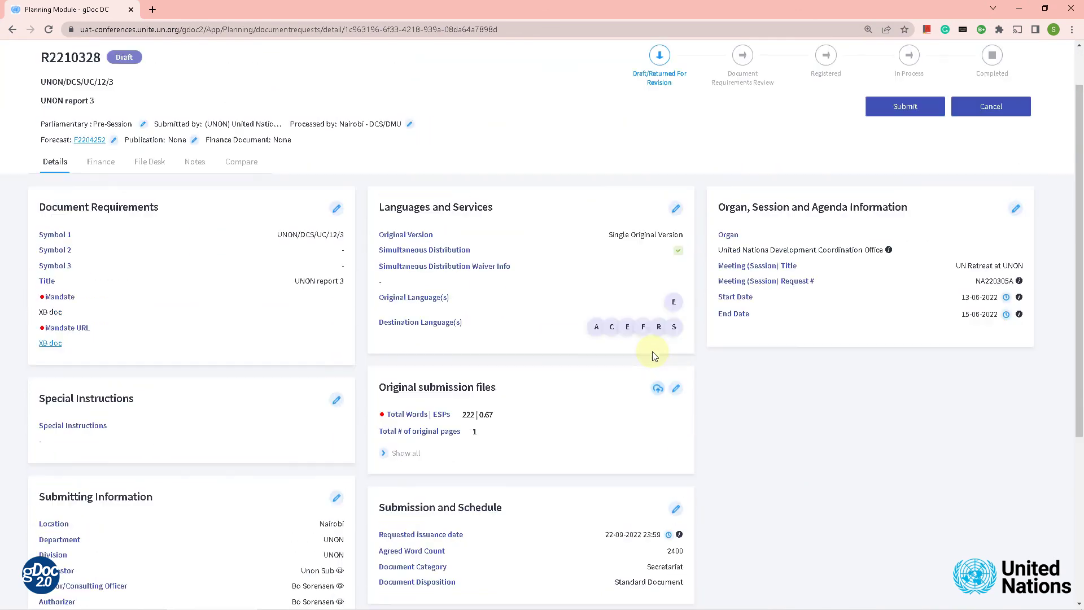
click(165, 221)
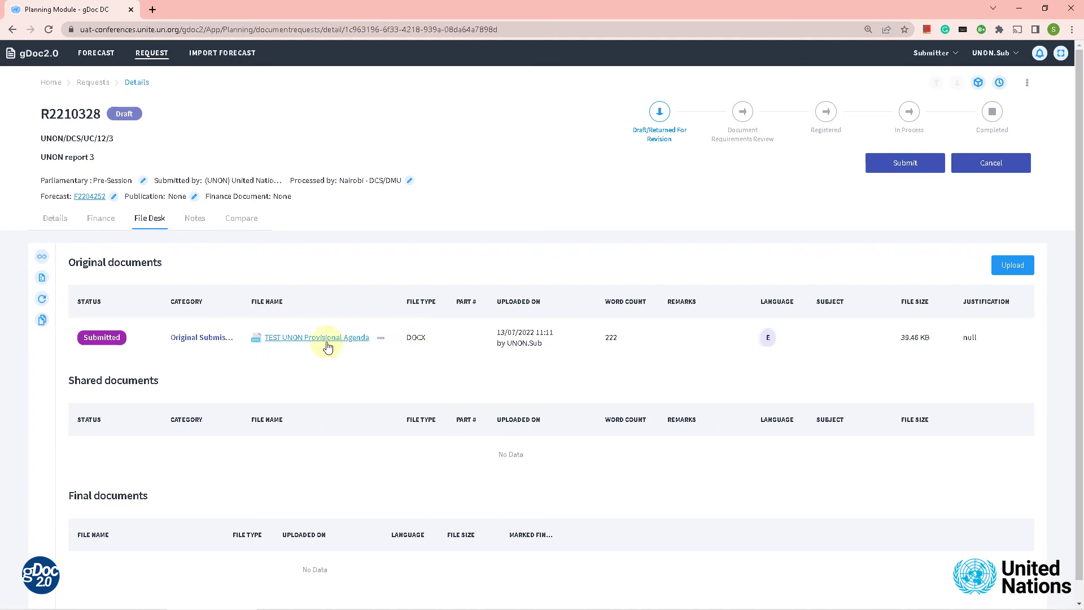
click(202, 222)
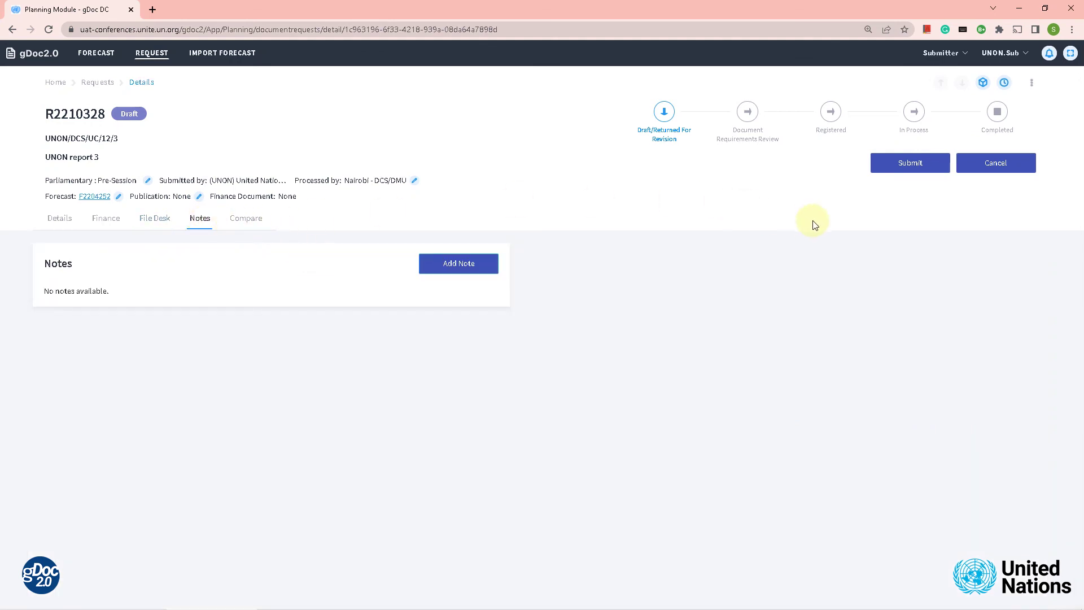
click(911, 163)
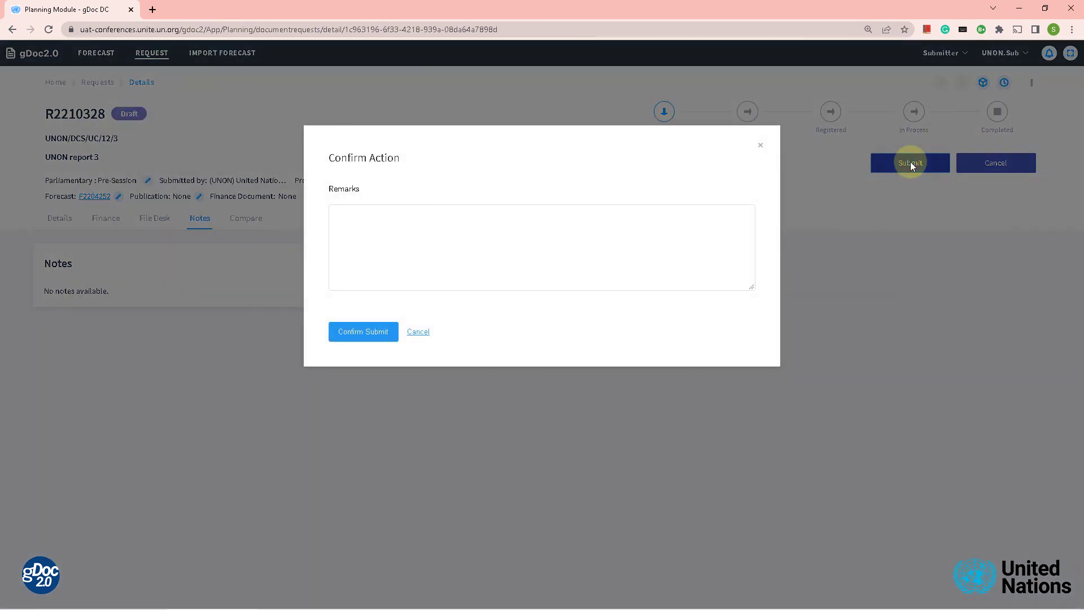
click(365, 333)
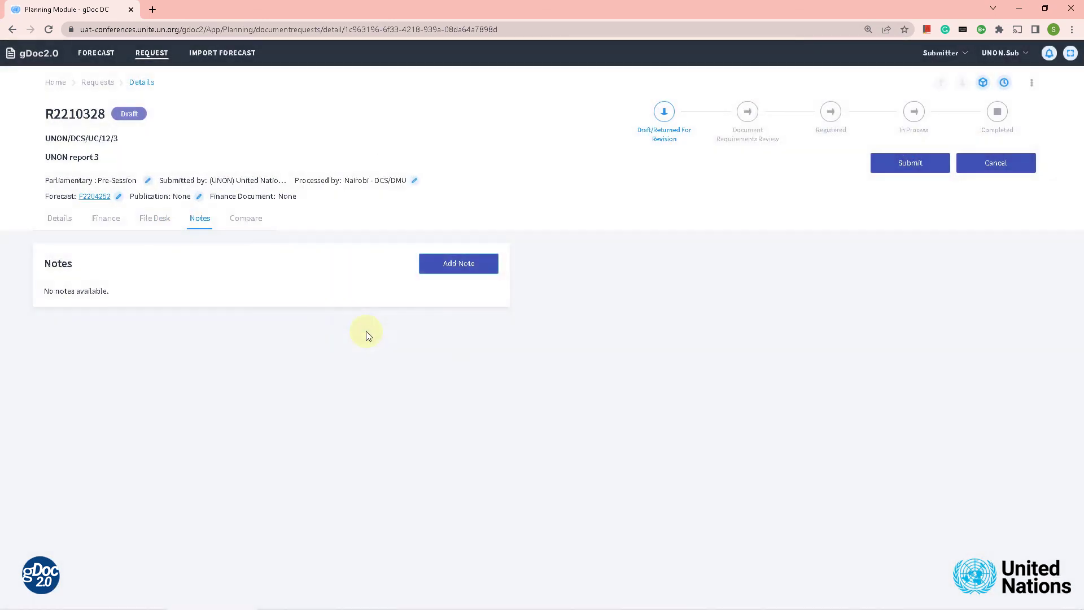